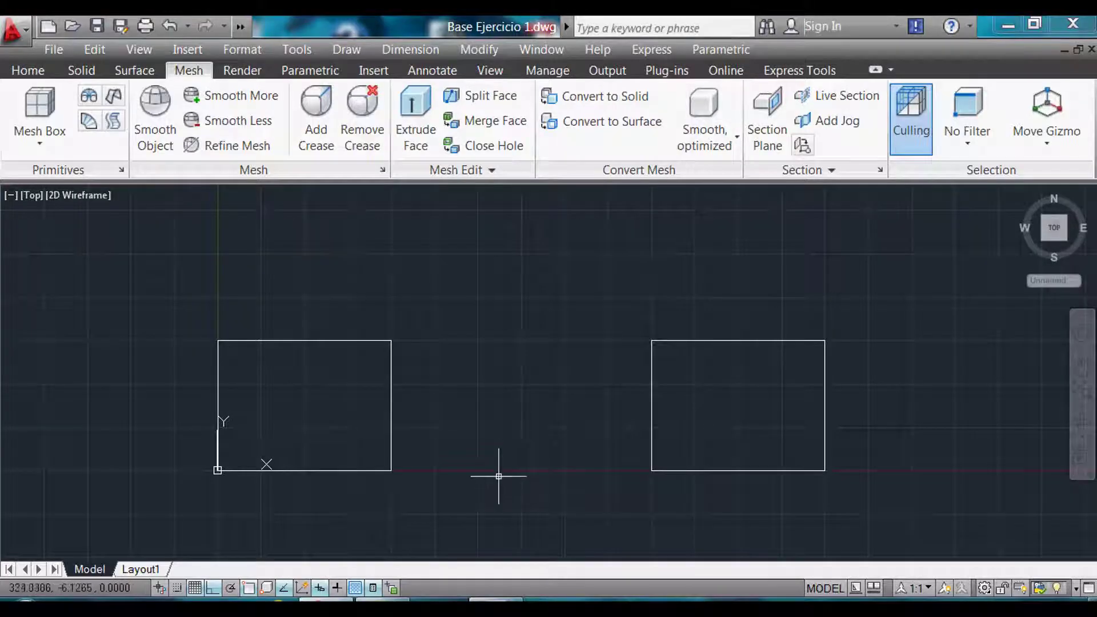
Step: Apply the SW Isometric preset view so both rectangles appear in 3D space
middle_click_drag(493, 474, 530, 445)
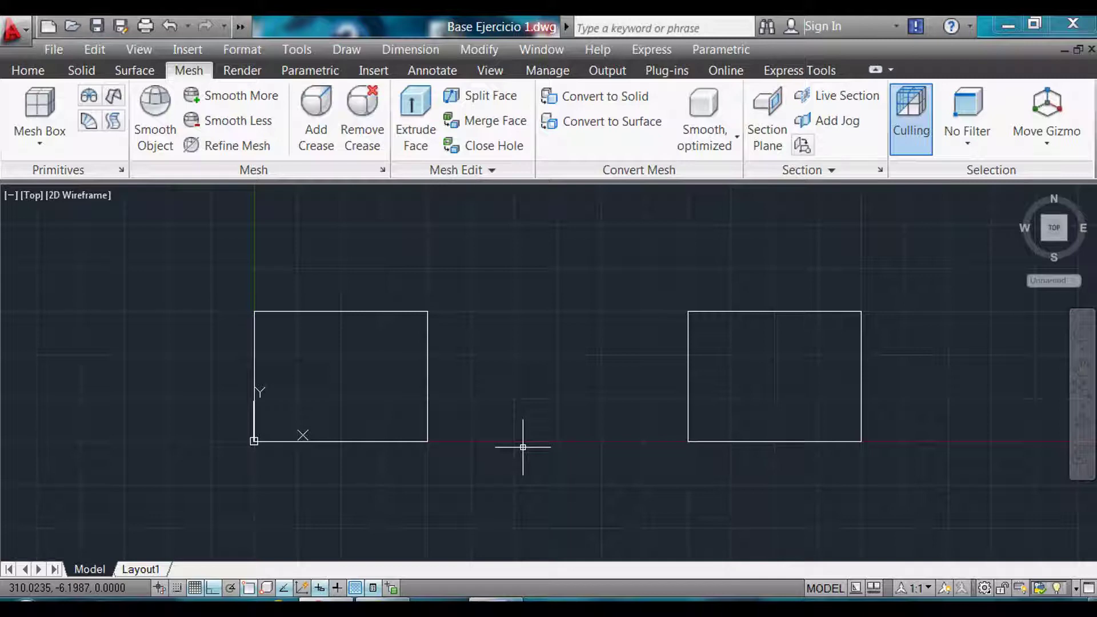
middle_click_drag(573, 411, 430, 446)
type("v")
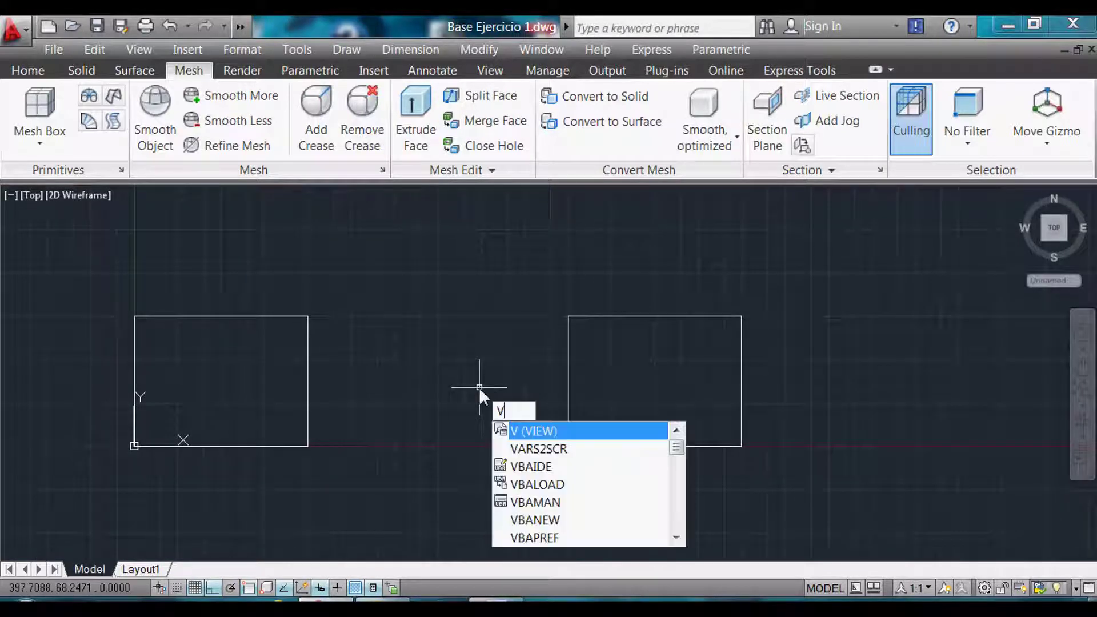
key("Return")
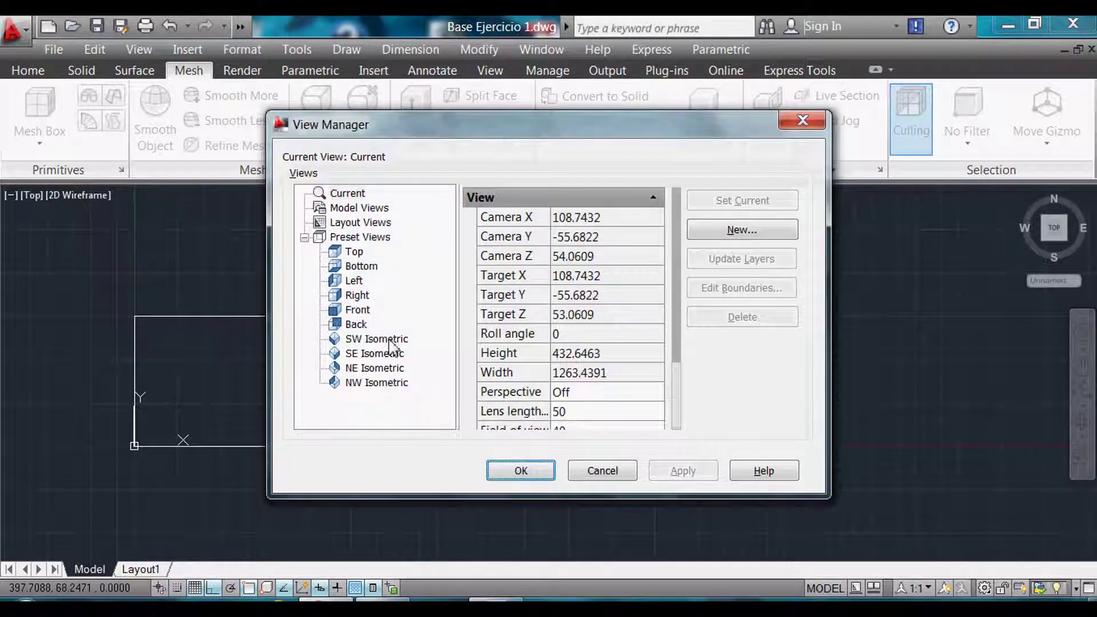
left_click(388, 338)
left_click(548, 477)
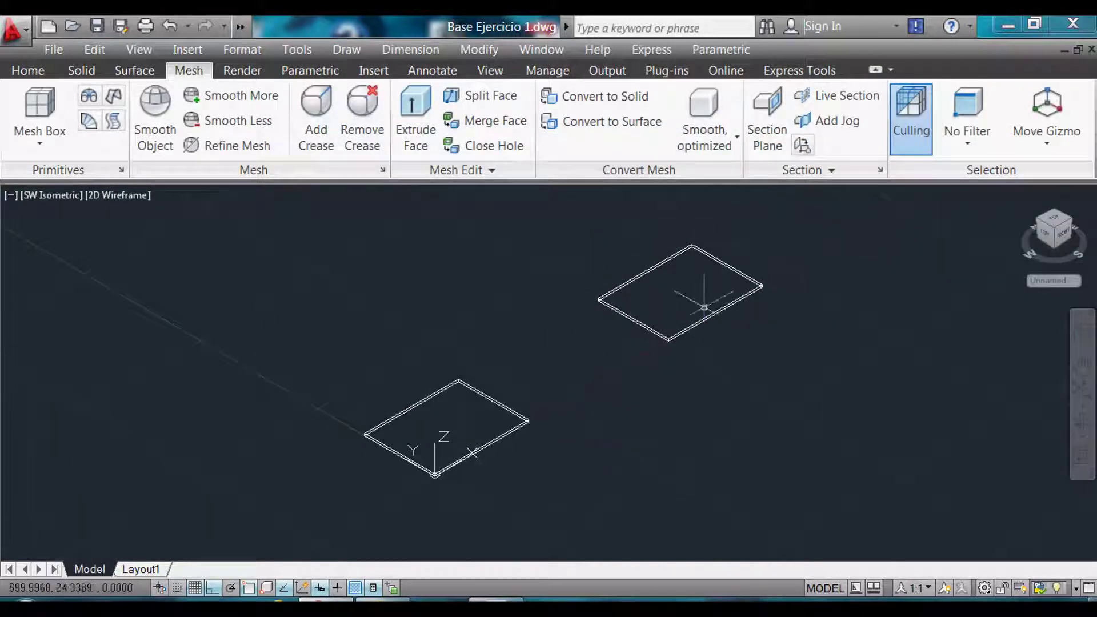
scroll(504, 458, "up", 2)
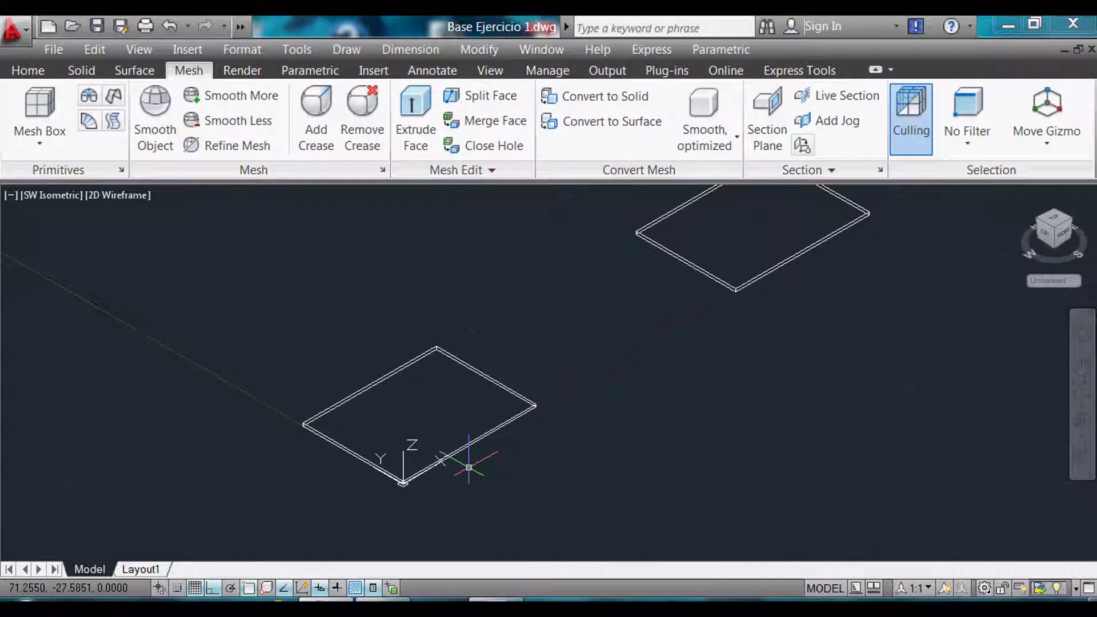
Step: Rotate the near slab 45 degrees with 3DROTATE about its long edge, based at the edge midpoint
type("3")
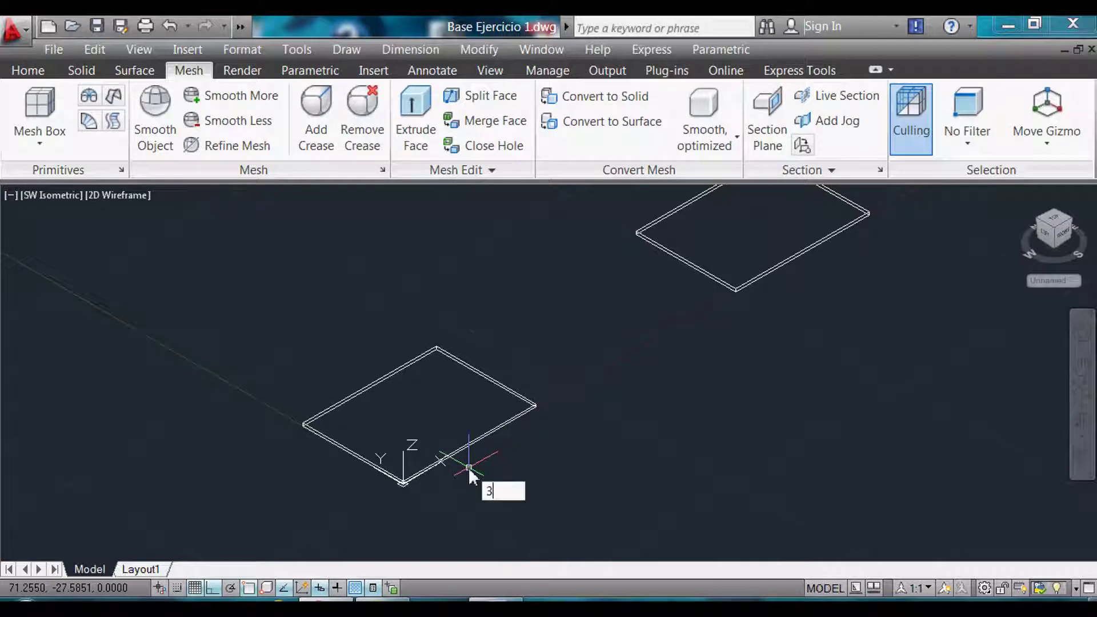
type("d")
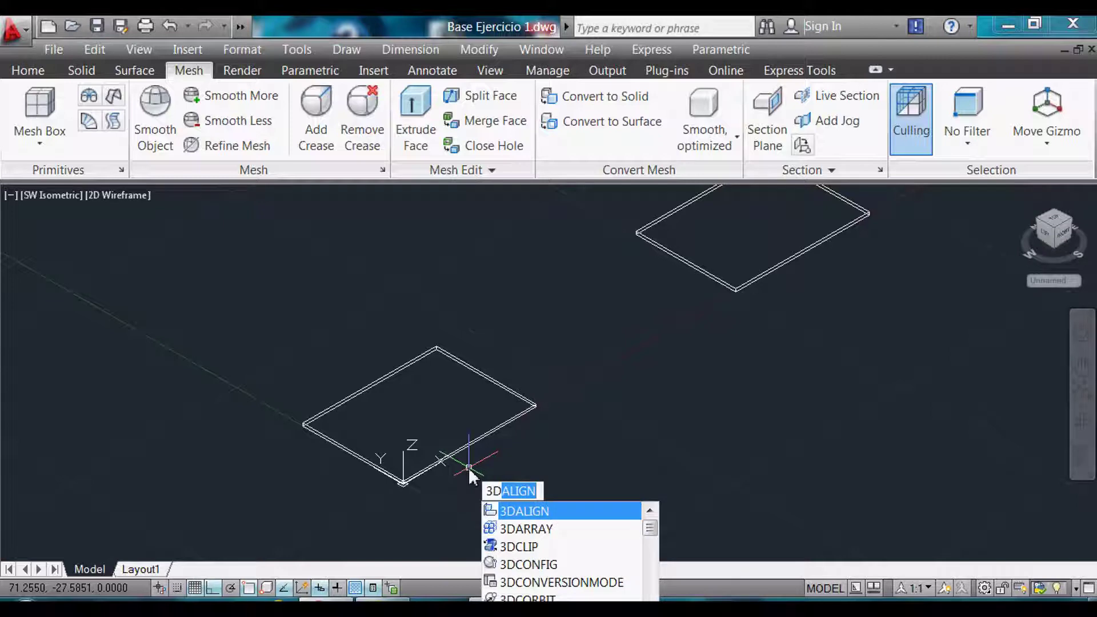
type("r")
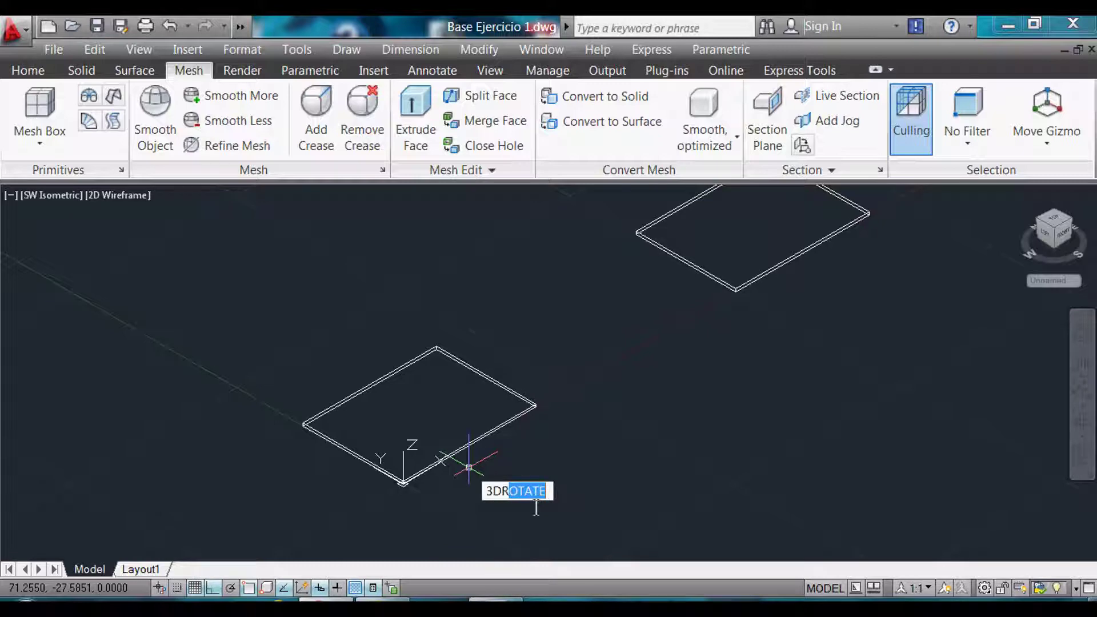
key("Return")
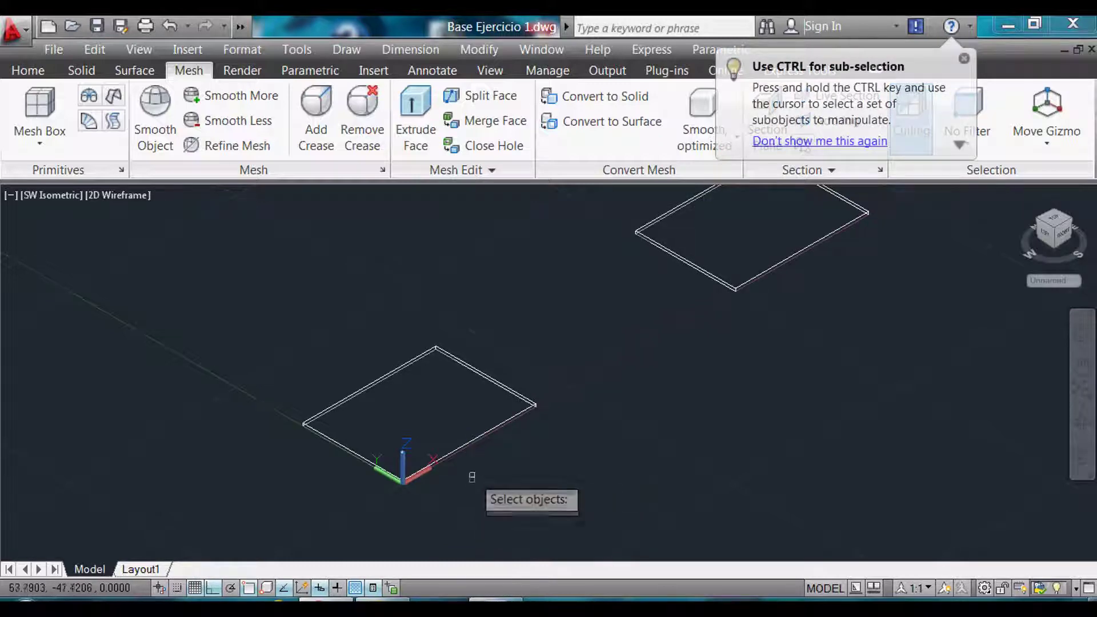
scroll(473, 476, "up", 3)
left_click(429, 432)
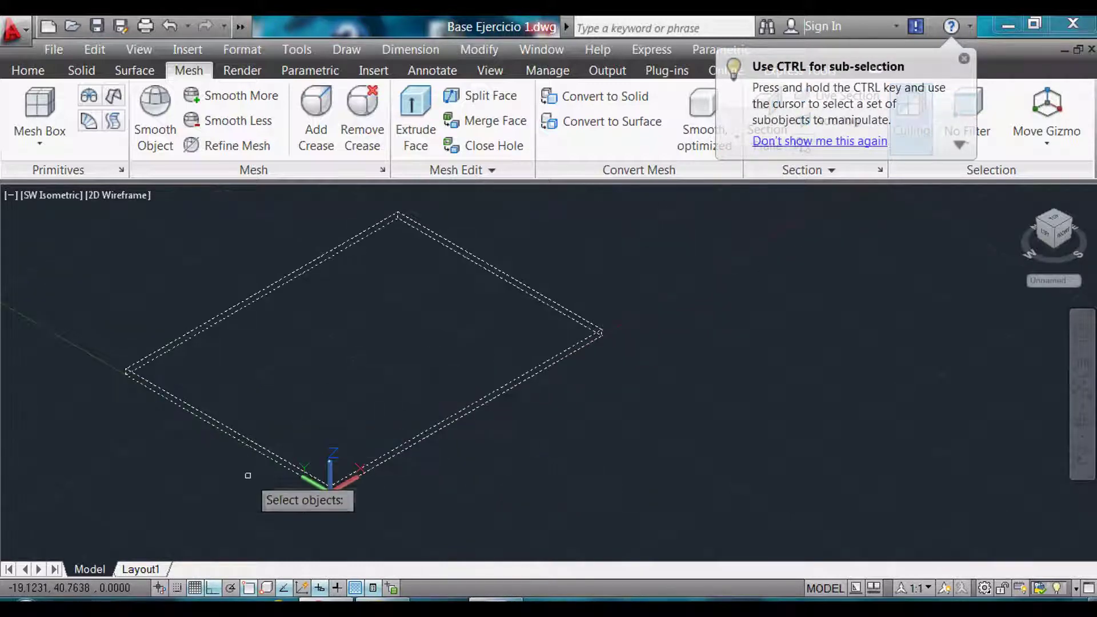
key("Return")
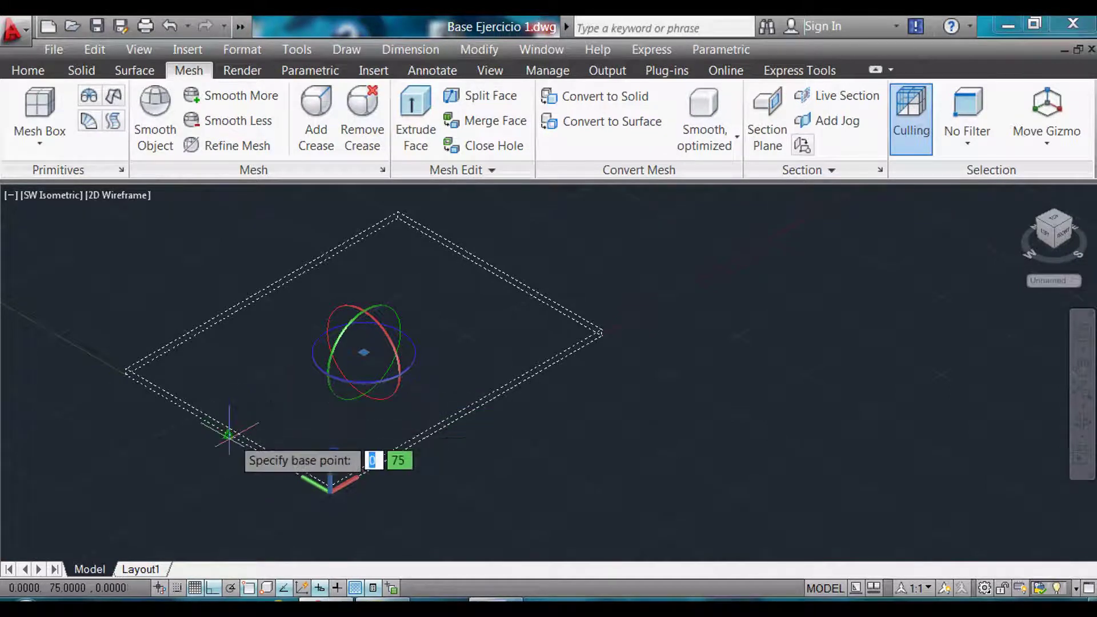
scroll(226, 434, "up", 3)
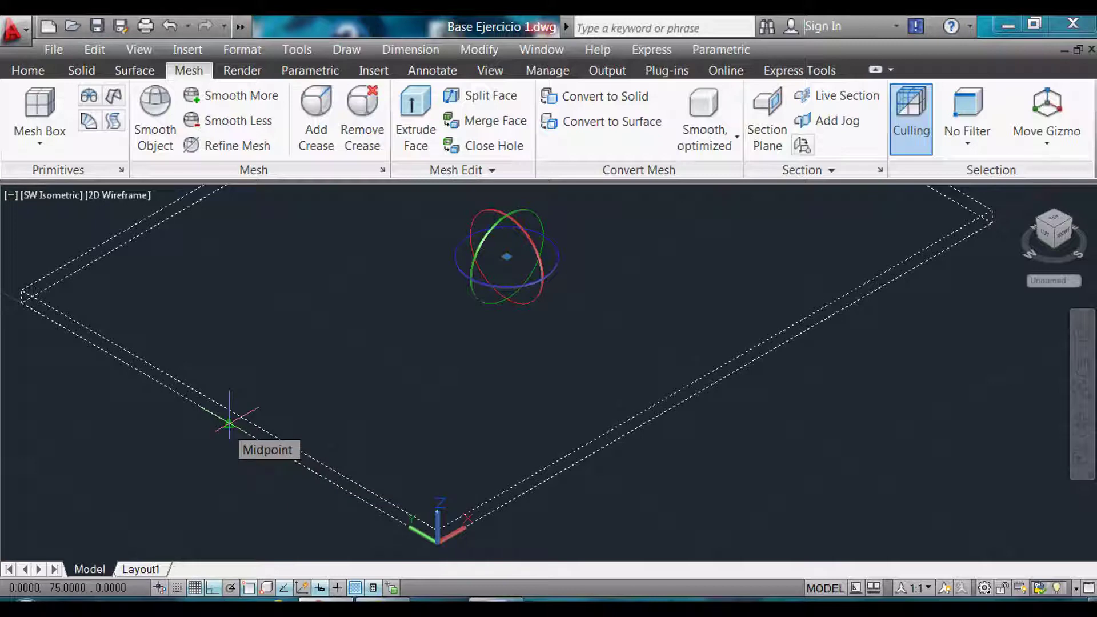
left_click(229, 424)
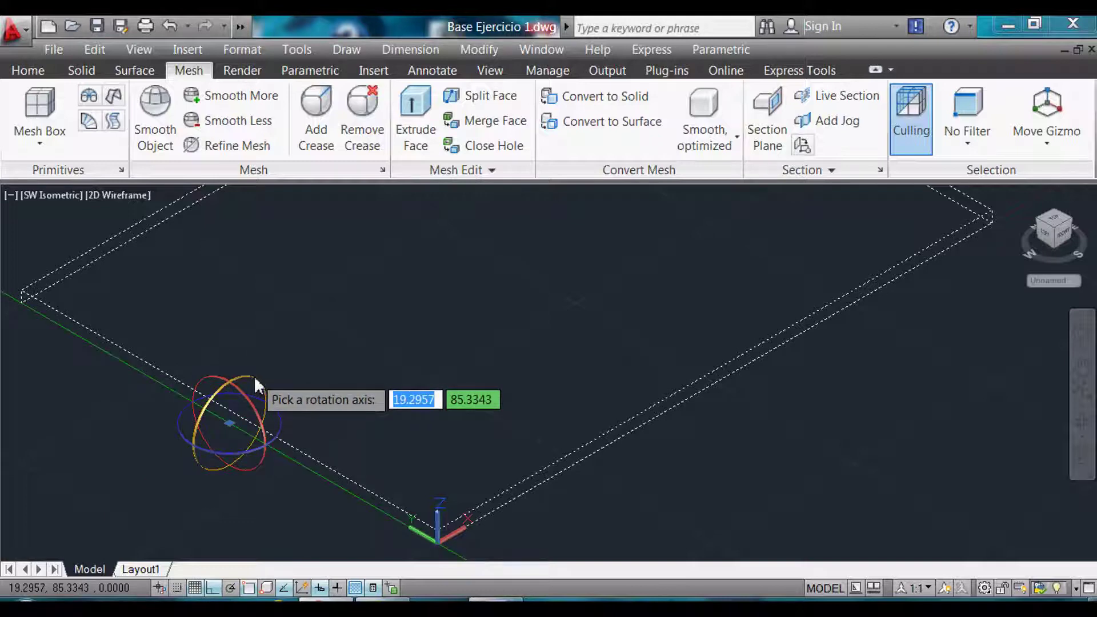
left_click(254, 378)
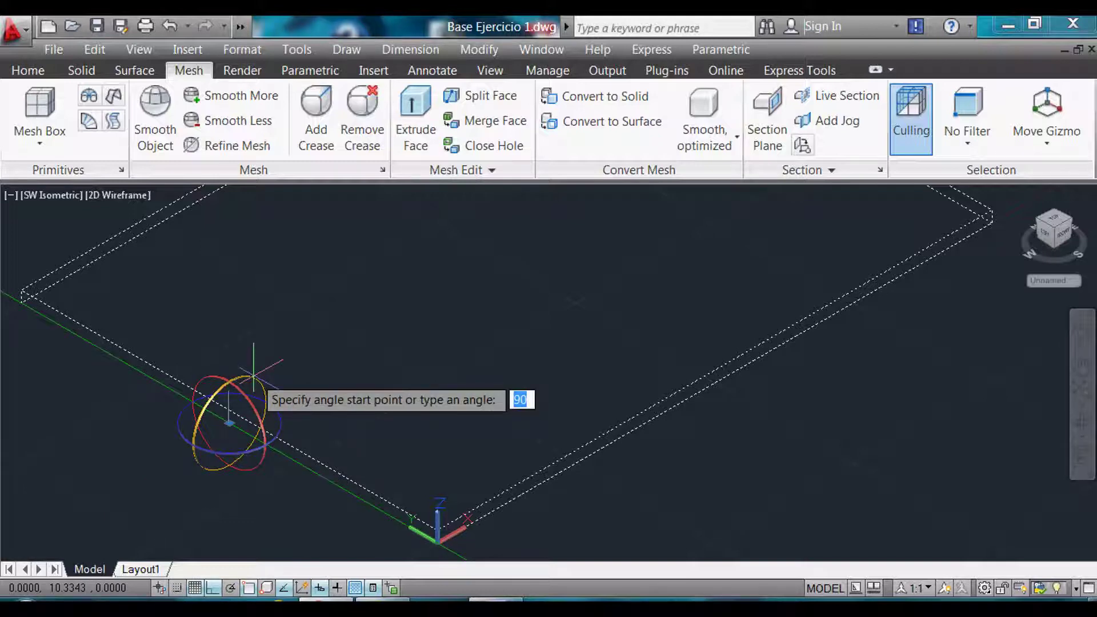
type("45")
key("Return")
scroll(263, 428, "down", 5)
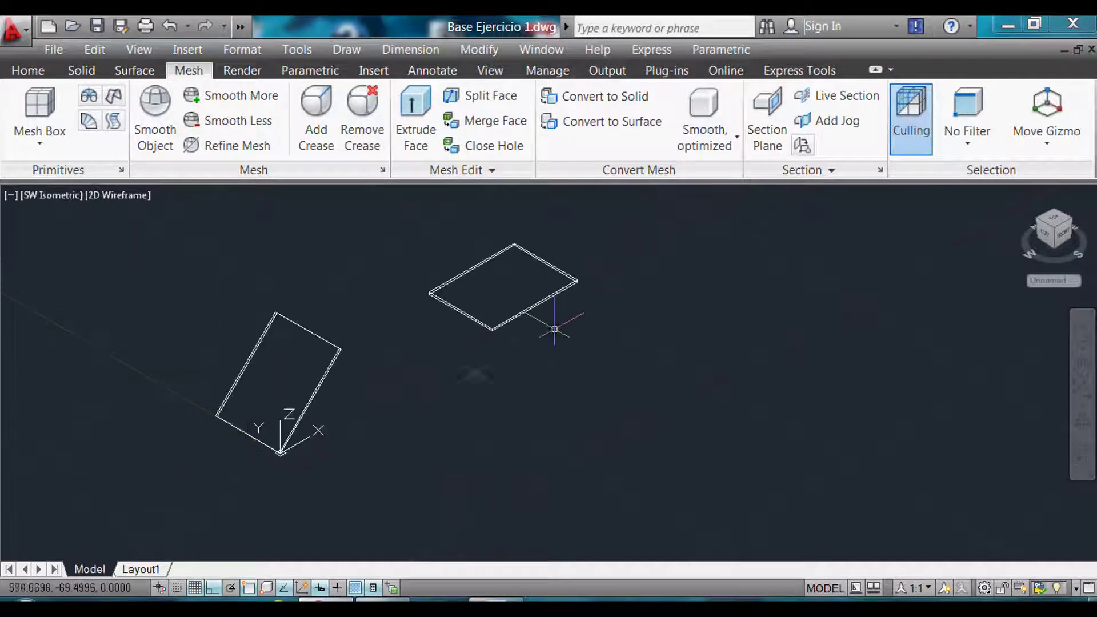
Step: Center the second slab in view and crossing-select it for 3DROTATE
scroll(558, 233, "up", 2)
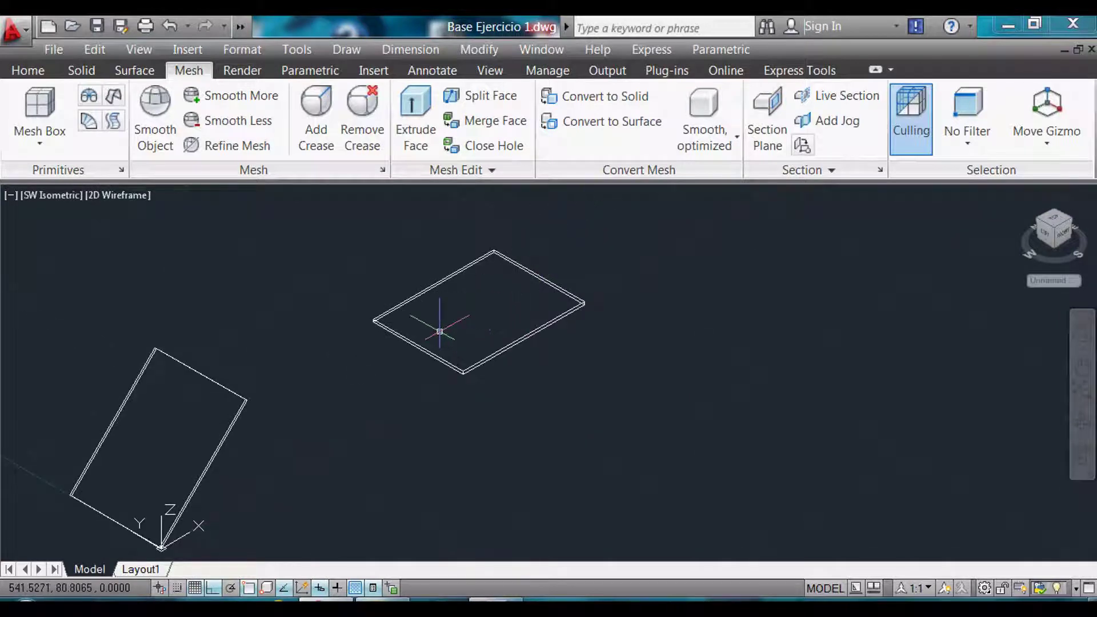
middle_click_drag(656, 274, 479, 333)
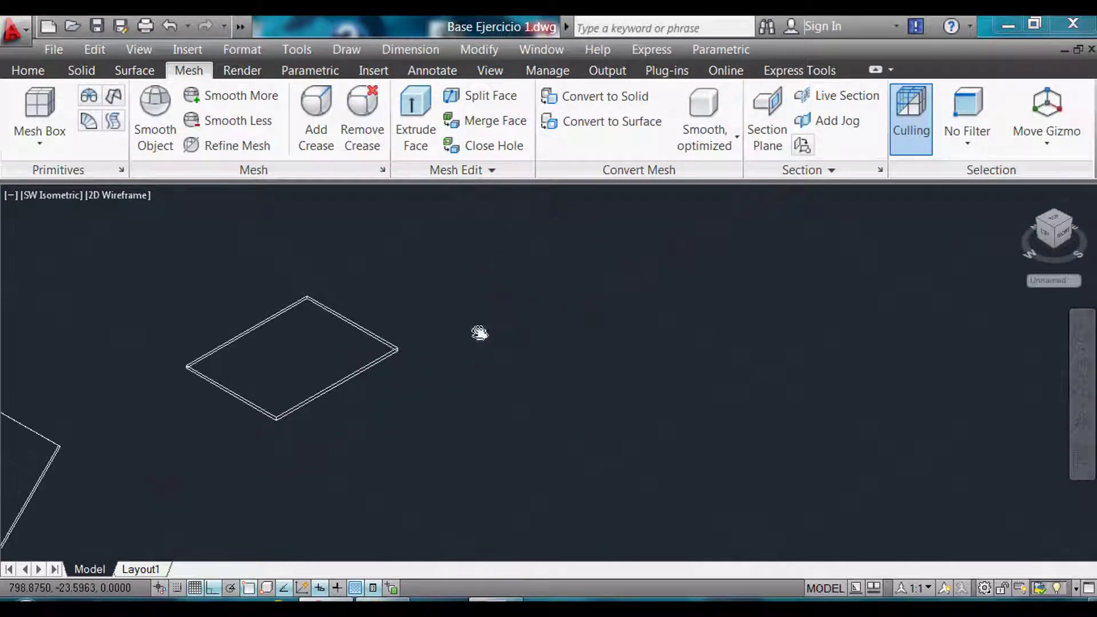
middle_click_drag(331, 364, 419, 404)
scroll(437, 376, "up", 2)
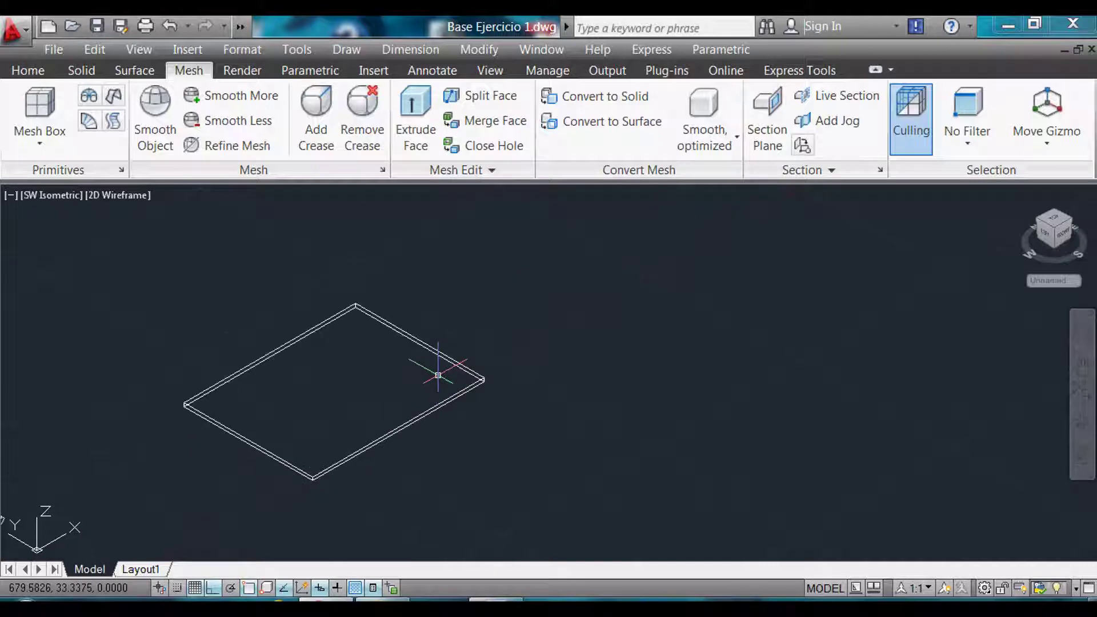
type("3DR")
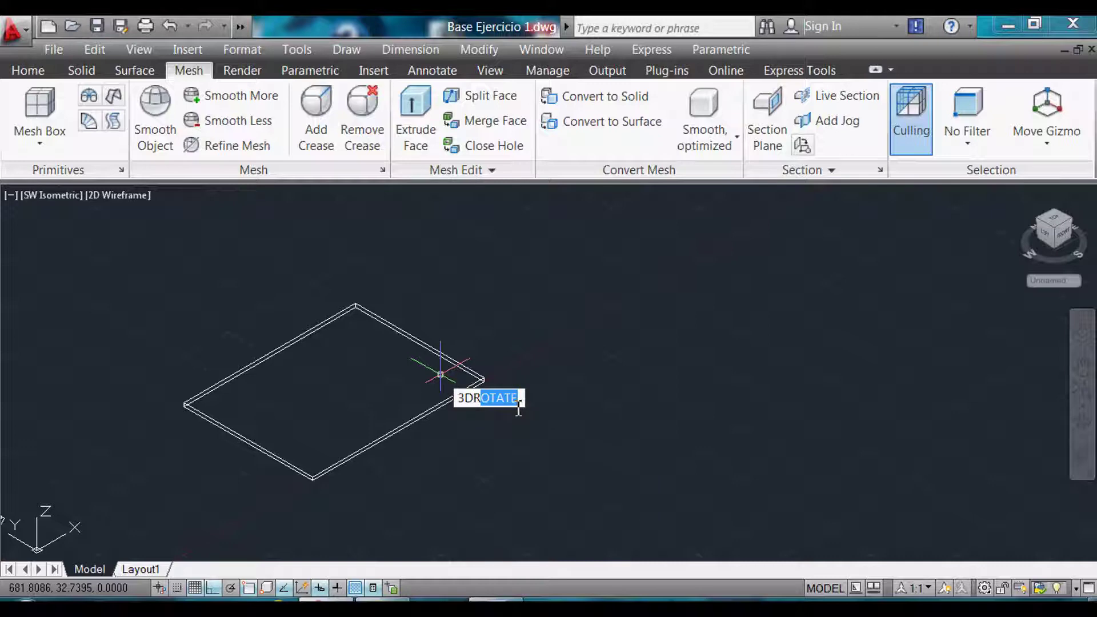
key("Return")
left_click(507, 397)
left_click(414, 314)
scroll(406, 337, "up", 5)
key("Return")
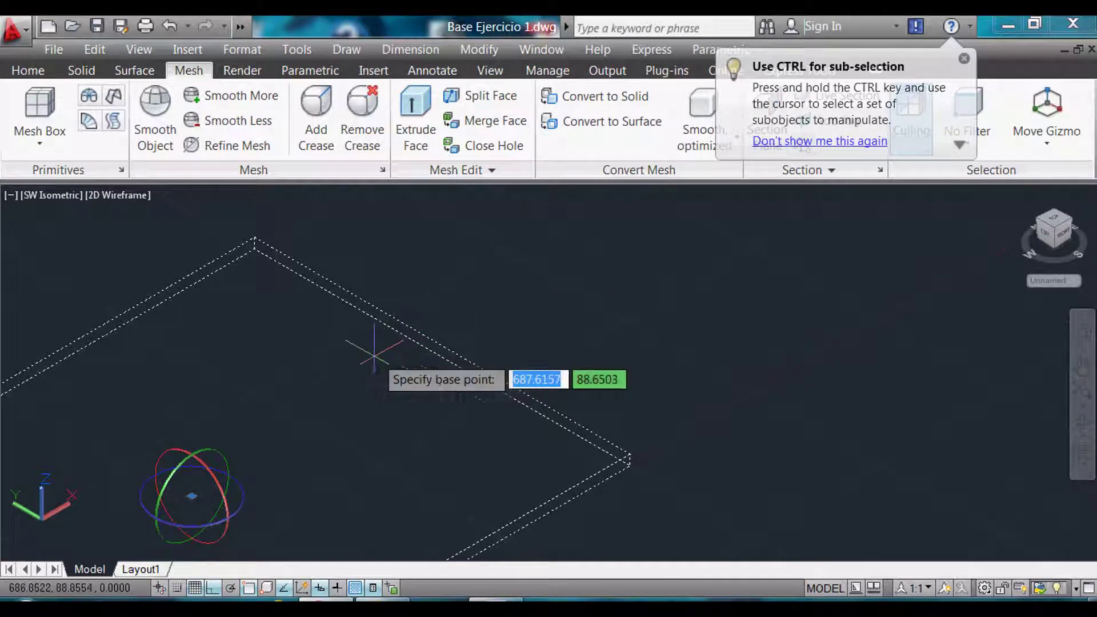
Step: Rotate the second slab -45 degrees about its edge, based at the edge midpoint
left_click(442, 359)
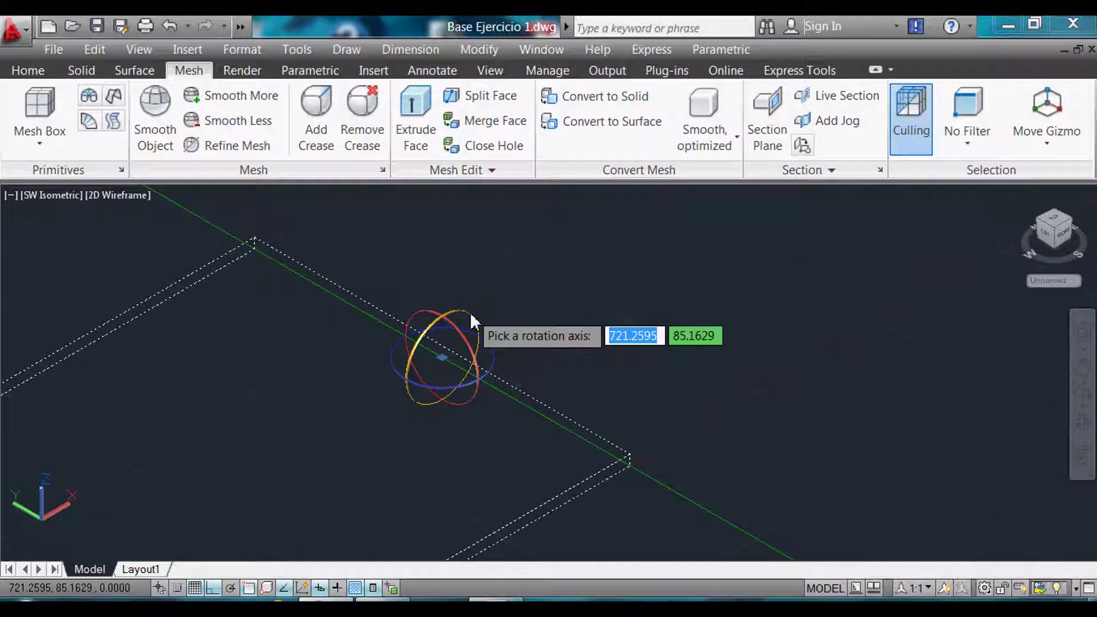
left_click(470, 313)
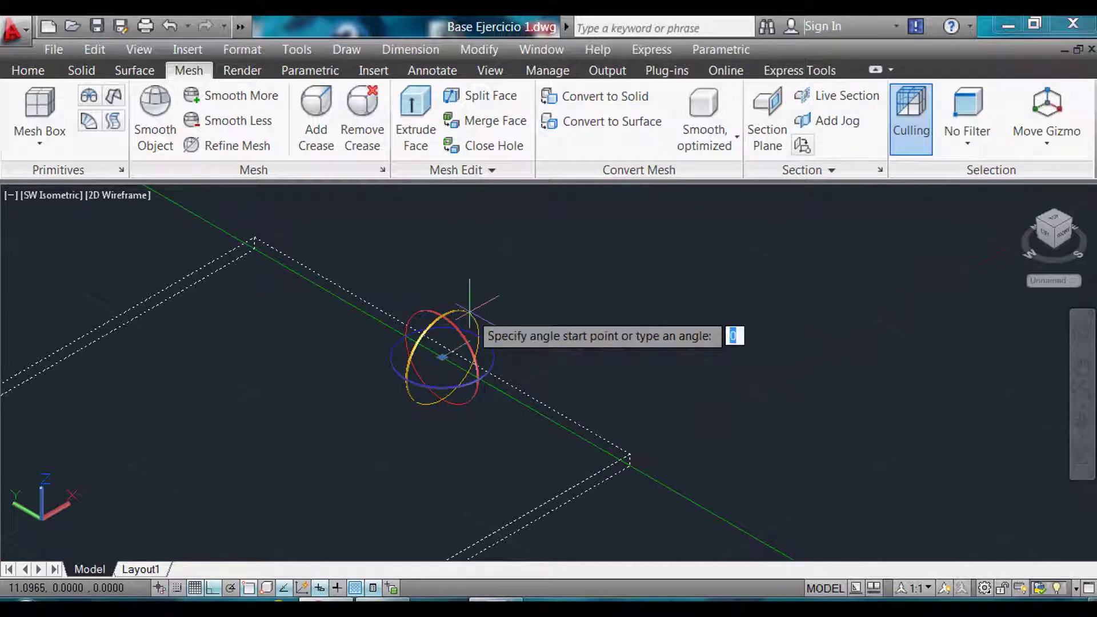
type("-")
type("45")
key("Return")
scroll(440, 360, "down", 3)
scroll(400, 411, "down", 1)
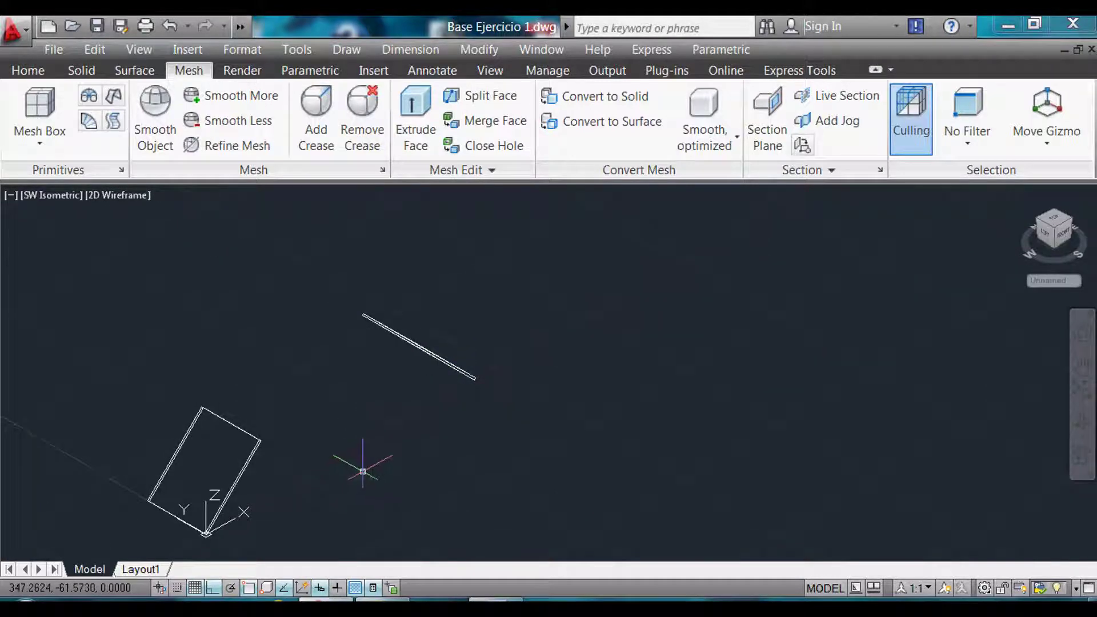
Step: Switch the viewport from 2D Wireframe to the Conceptual visual style using VS
type("vs")
key("Return")
type("c")
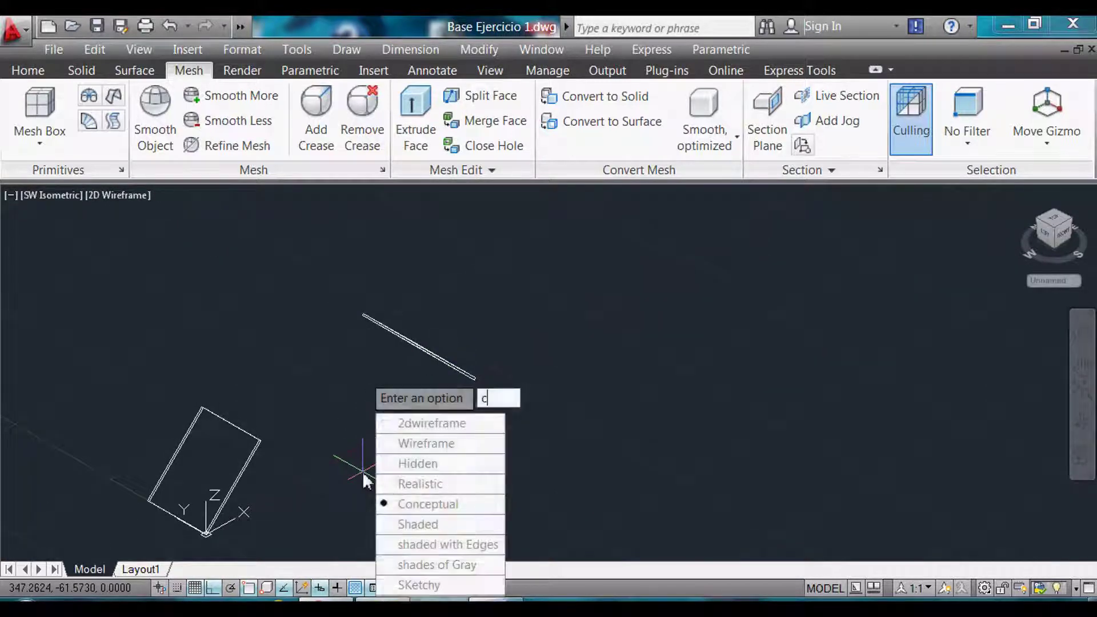
key("Return")
scroll(406, 464, "up", 2)
scroll(416, 447, "down", 1)
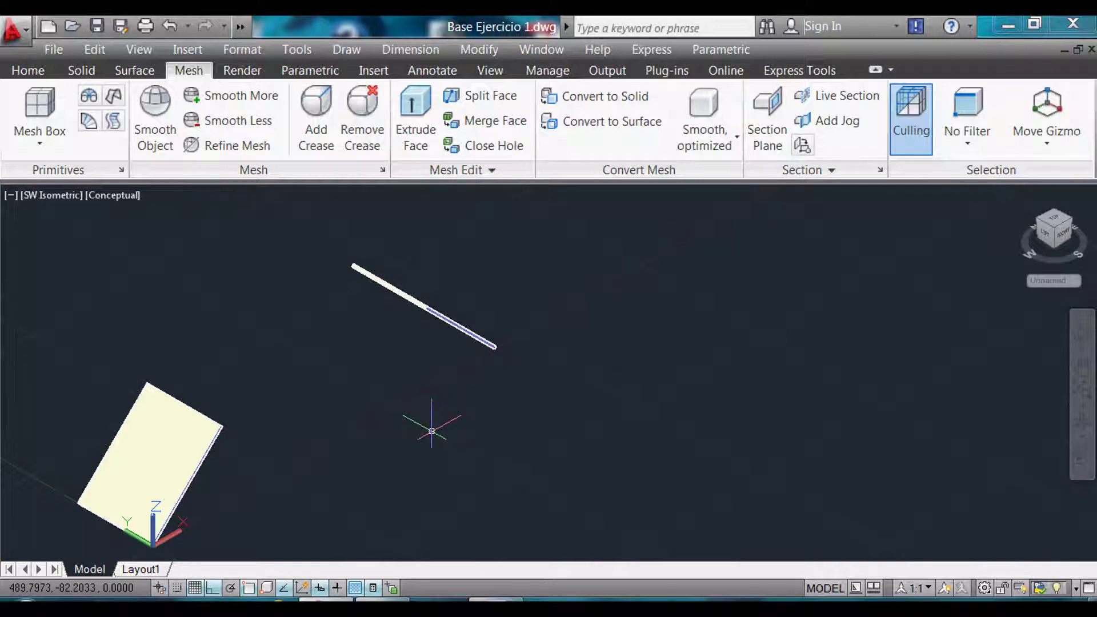
type("3a")
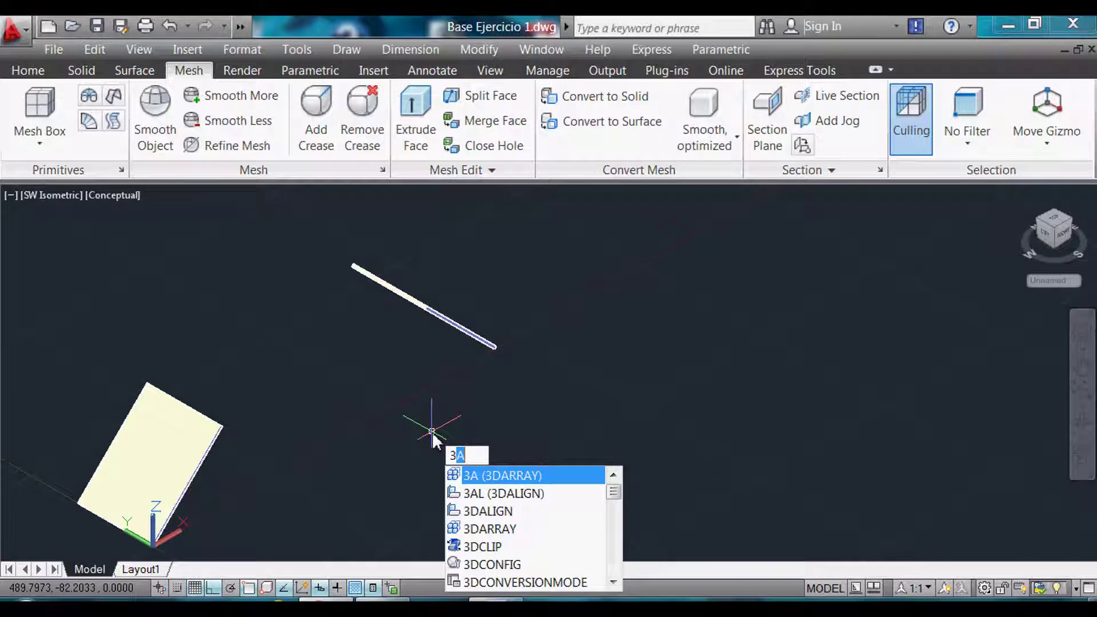
type("do")
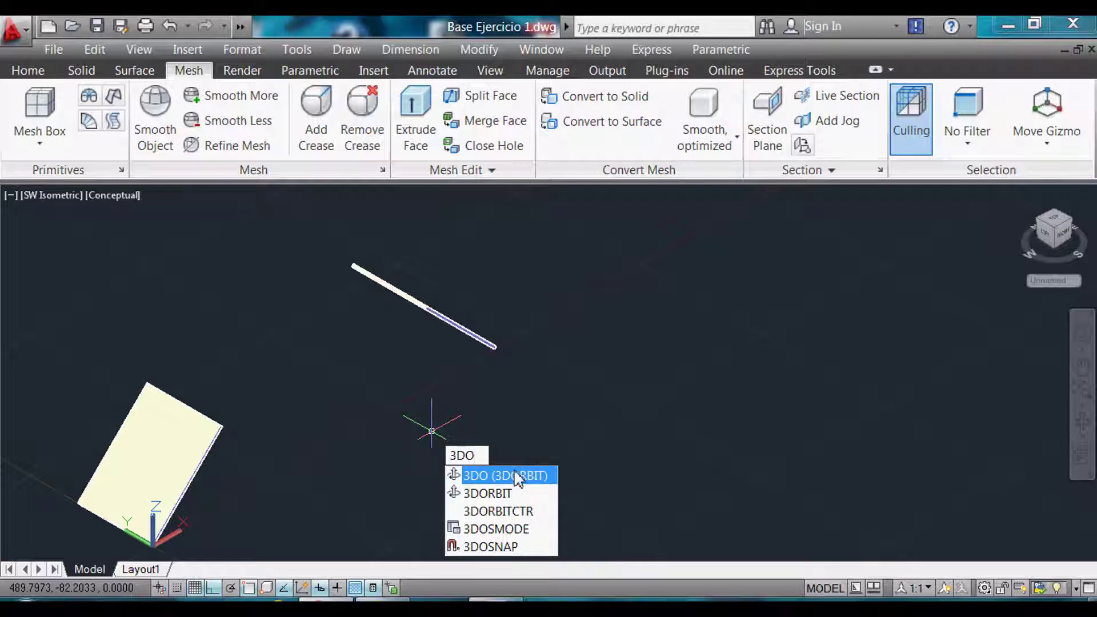
Step: Orbit around the tilted slabs until they appear as a peaked shape, then zoom in
left_click(517, 477)
mouse_move(678, 433)
left_mouse_down()
mouse_move(559, 408)
mouse_move(585, 470)
mouse_move(781, 392)
mouse_move(495, 430)
mouse_move(556, 450)
mouse_move(671, 404)
mouse_move(609, 429)
mouse_move(600, 375)
mouse_move(621, 421)
mouse_move(683, 431)
mouse_move(577, 424)
left_mouse_up()
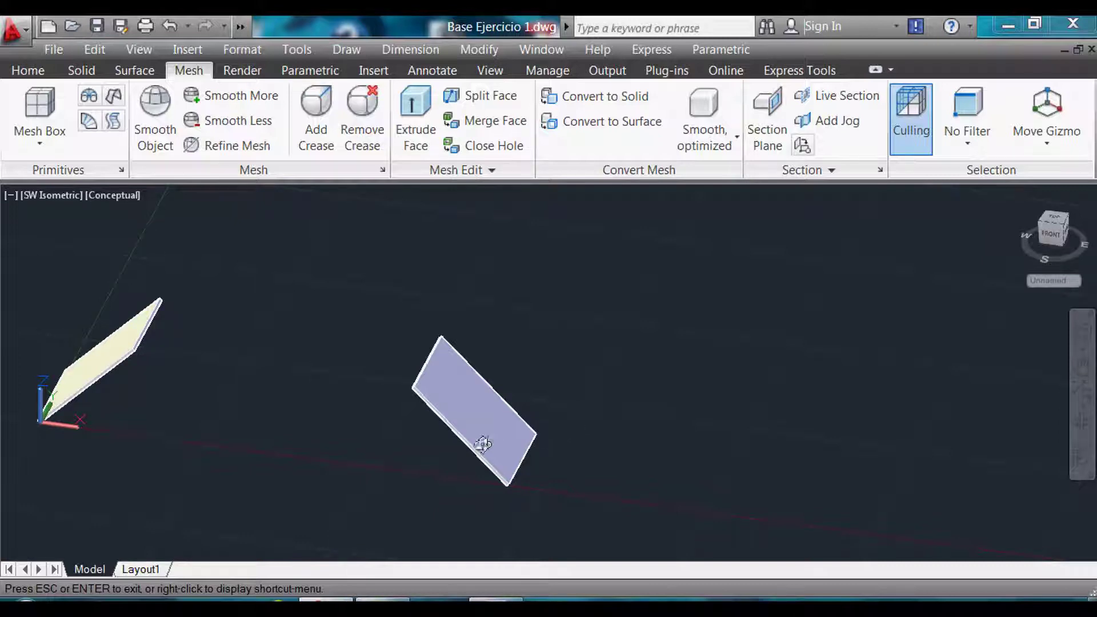
mouse_move(382, 443)
left_mouse_down()
mouse_move(441, 429)
mouse_move(352, 427)
mouse_move(356, 454)
mouse_move(458, 448)
mouse_move(436, 428)
mouse_move(354, 434)
mouse_move(350, 453)
mouse_move(392, 461)
left_mouse_up()
mouse_move(479, 321)
left_mouse_down()
mouse_move(506, 457)
mouse_move(387, 438)
left_mouse_up()
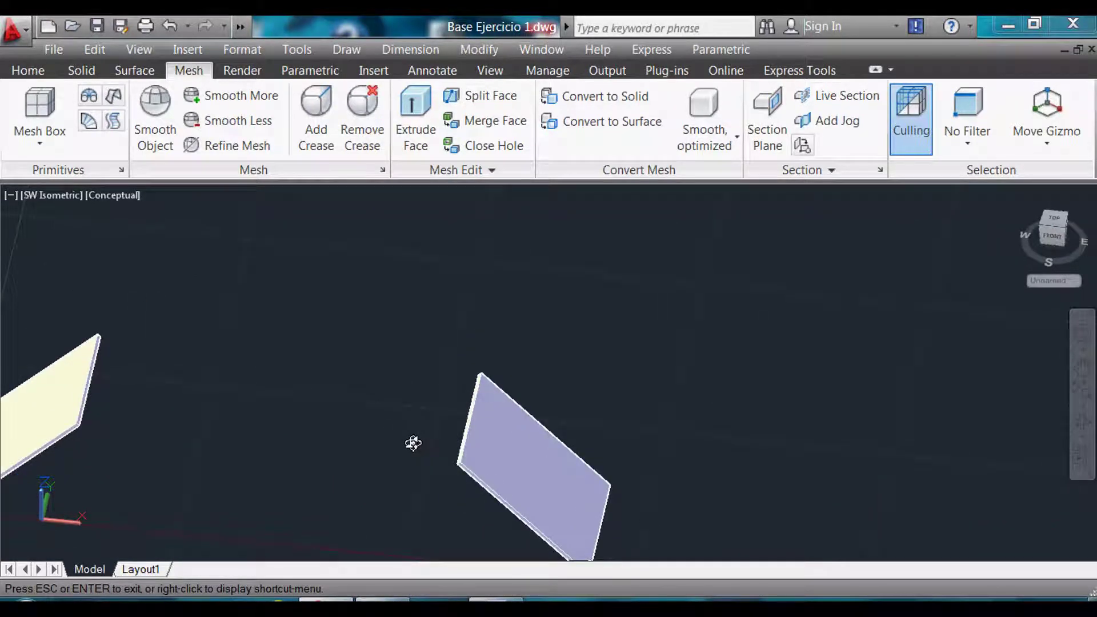
key("Escape")
scroll(481, 359, "up", 3)
scroll(481, 358, "up", 3)
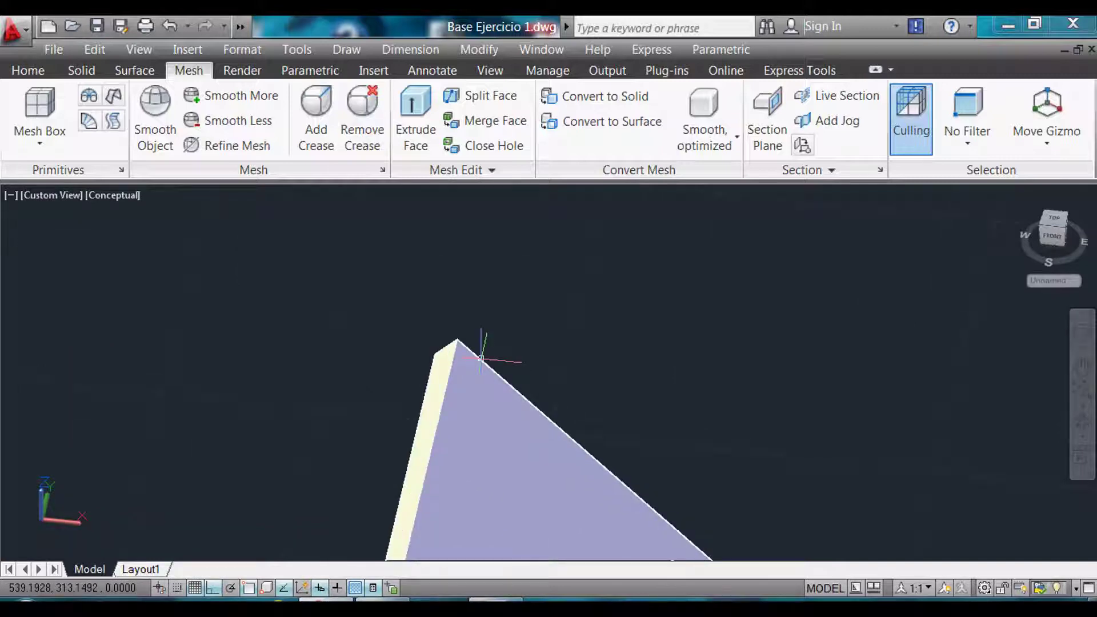
Step: Move one slab from its top corner to the other slab's top corner
type("m")
key("Return")
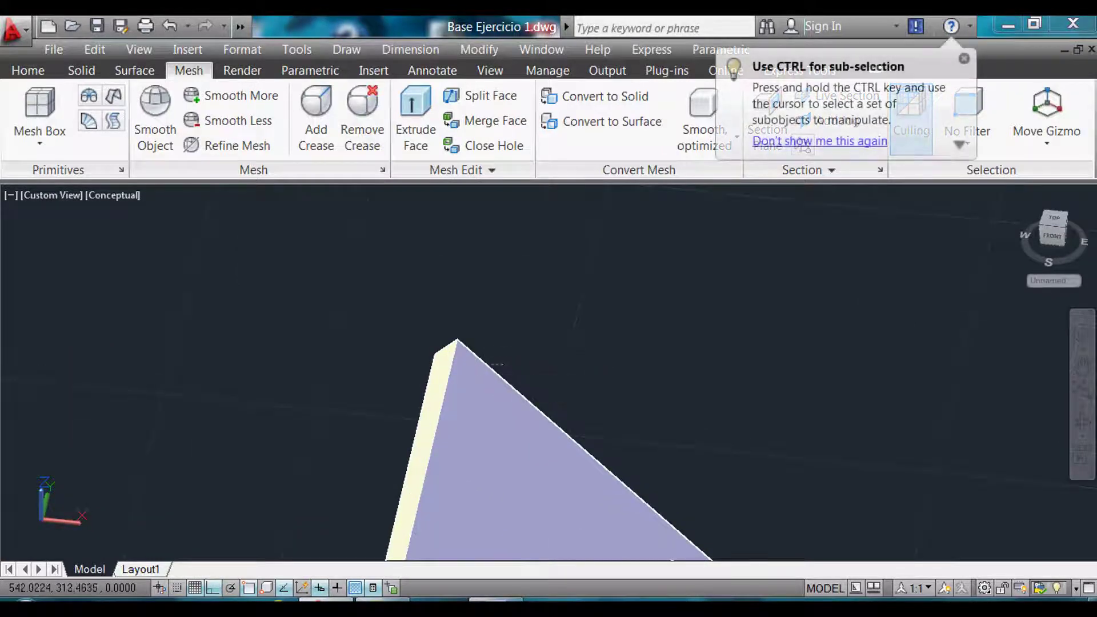
left_click(482, 365)
key("Return")
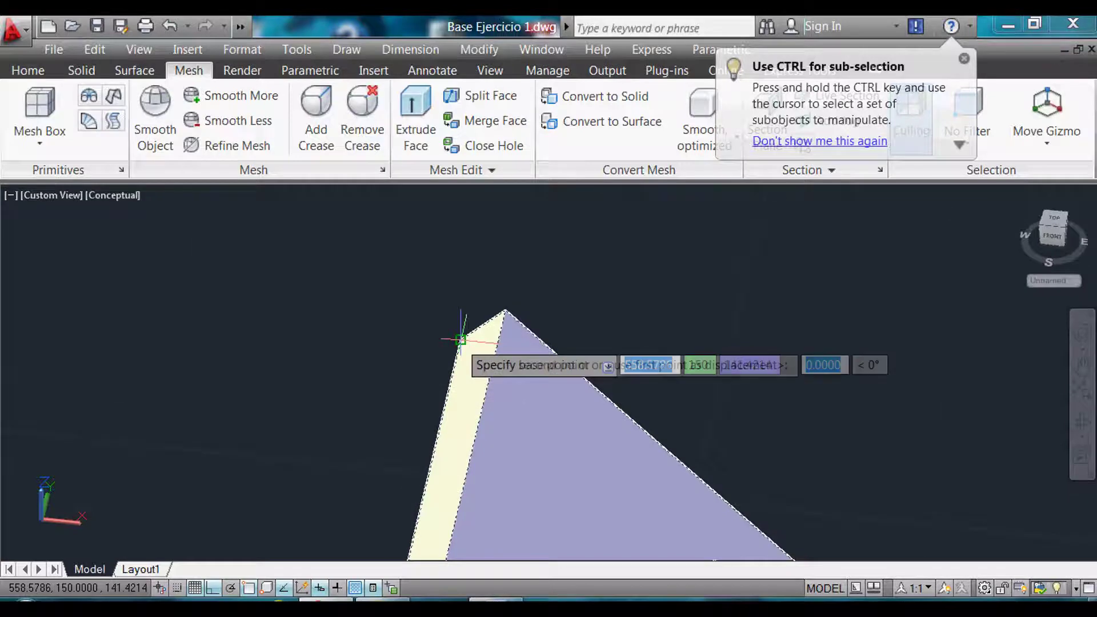
left_click(460, 341)
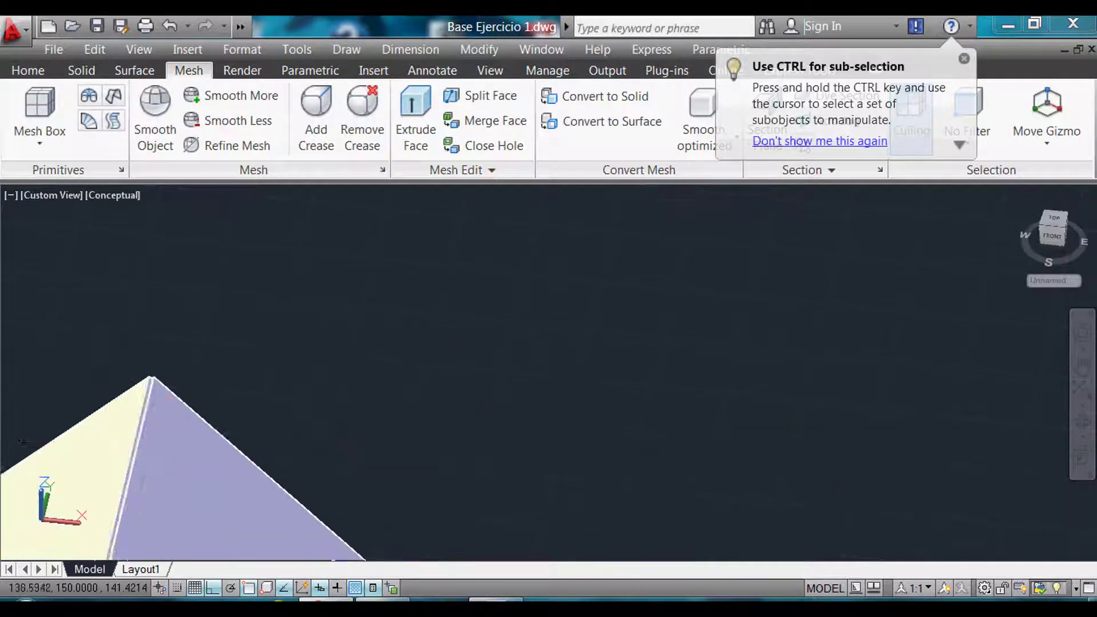
left_click(204, 345)
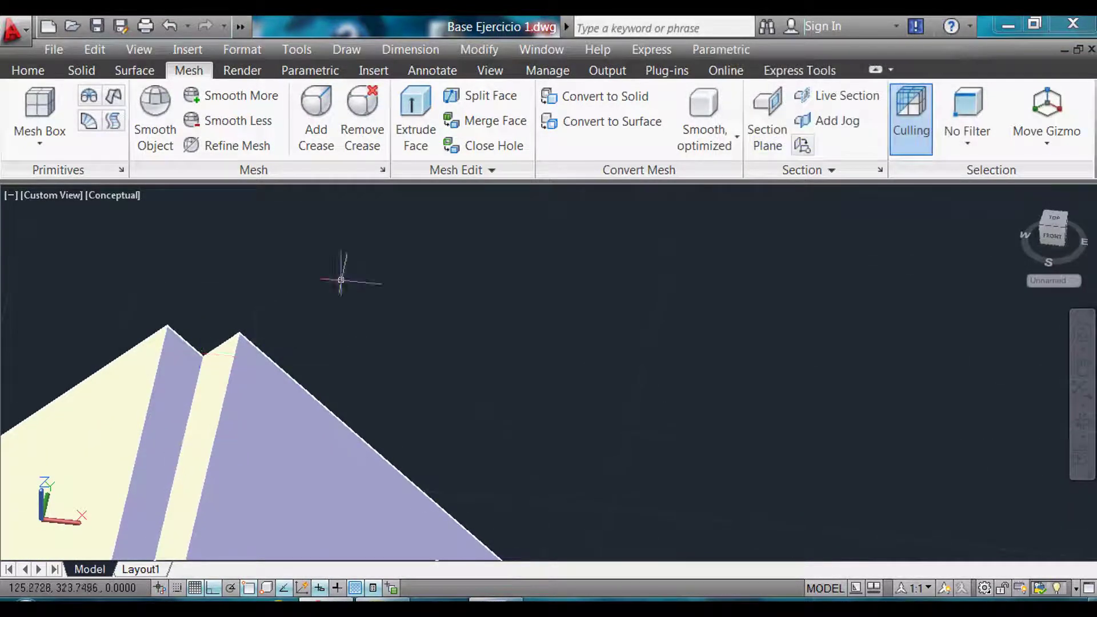
scroll(282, 396, "down", 3)
scroll(374, 269, "up", 4)
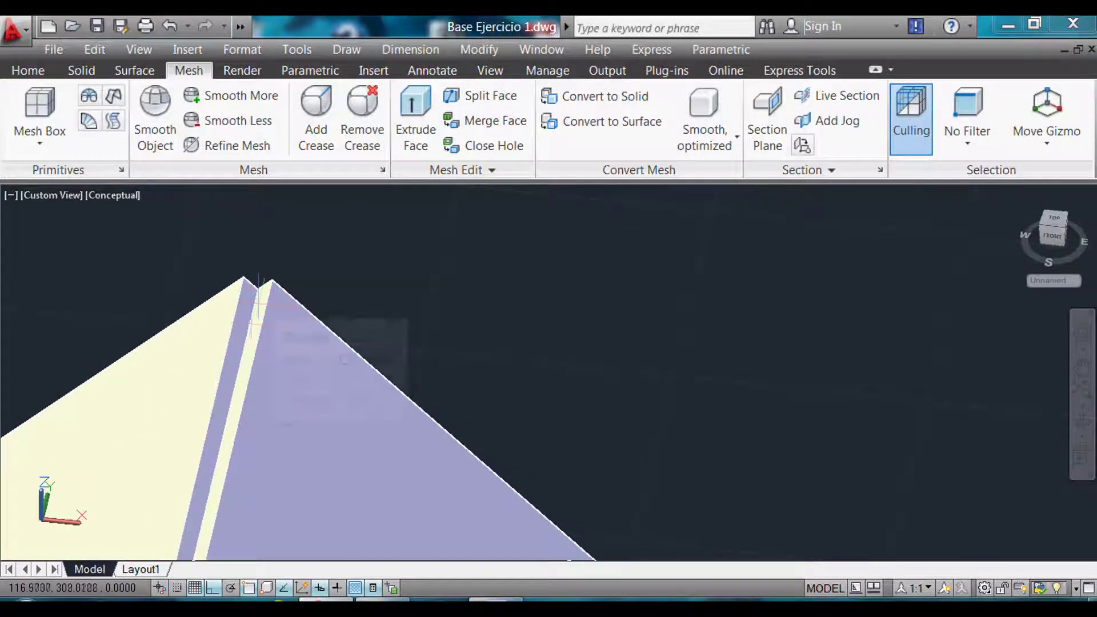
mouse_move(392, 314)
middle_mouse_down("shift")
mouse_move(416, 331)
mouse_move(533, 338)
mouse_move(404, 245)
mouse_move(465, 289)
middle_mouse_up("shift")
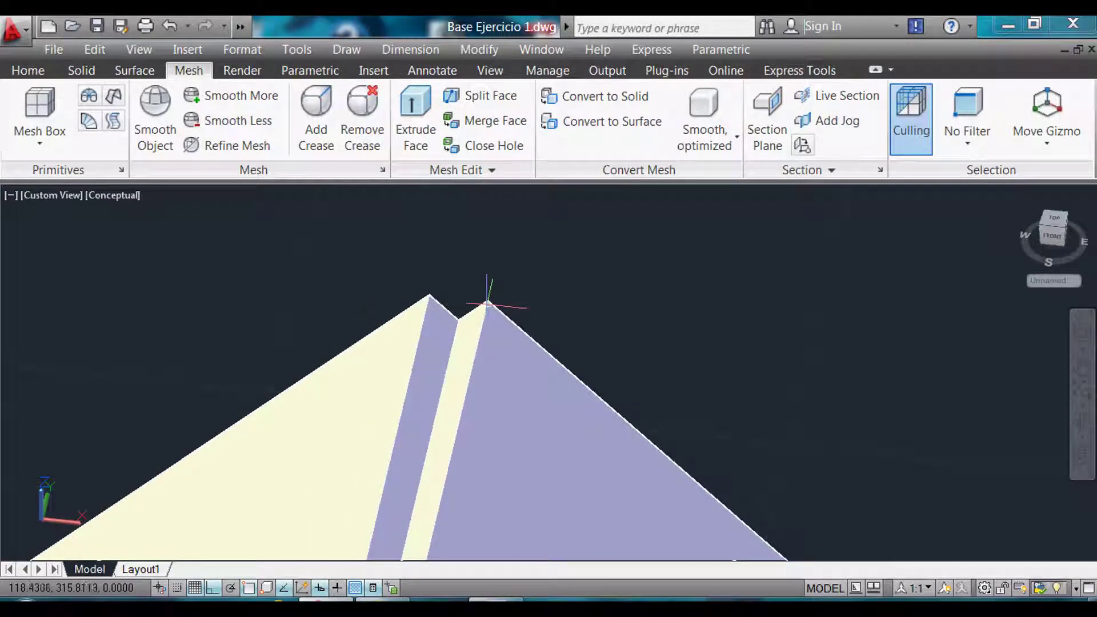
Step: Press-pull one slab's end face until the two slabs meet along their top edges
type("PRE")
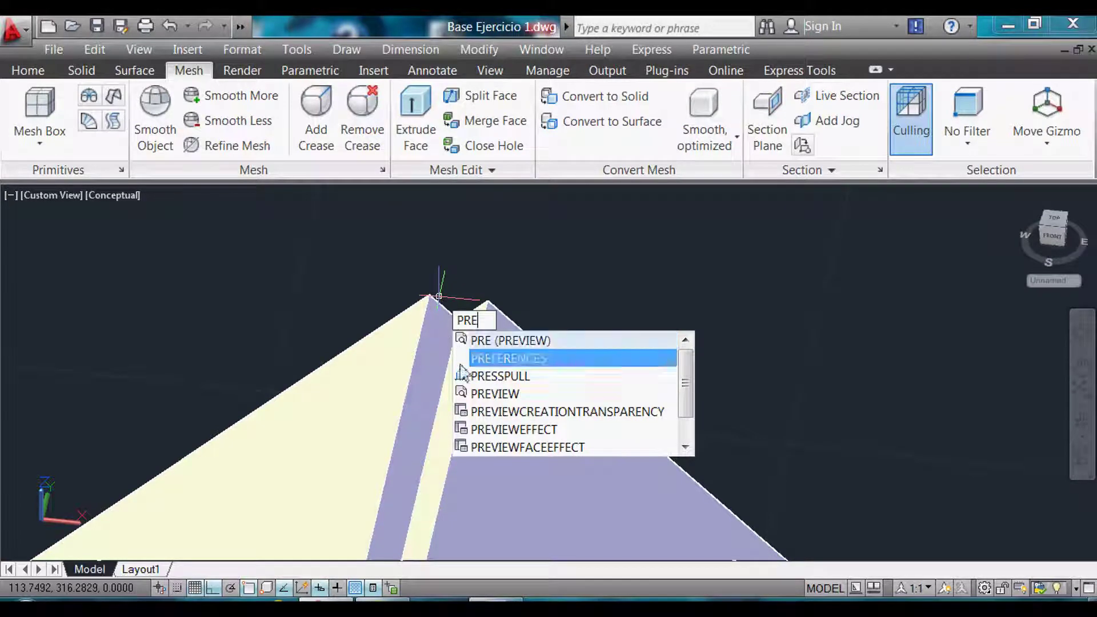
left_click(493, 377)
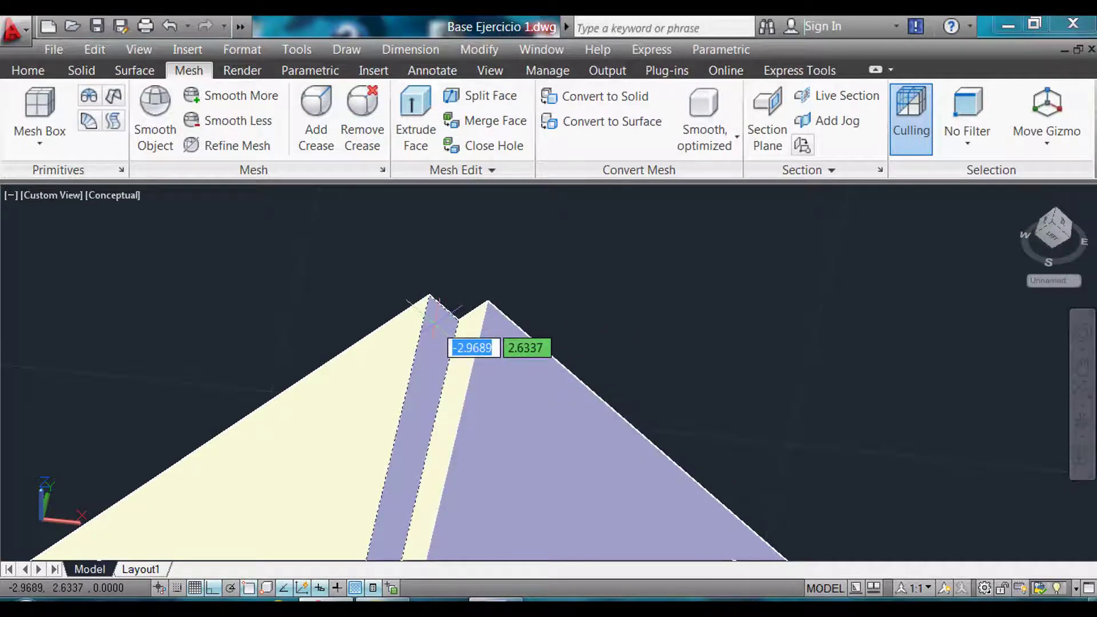
scroll(434, 320, "up", 3)
key("Escape")
scroll(490, 292, "down", 3)
scroll(489, 297, "up", 3)
scroll(489, 299, "down", 3)
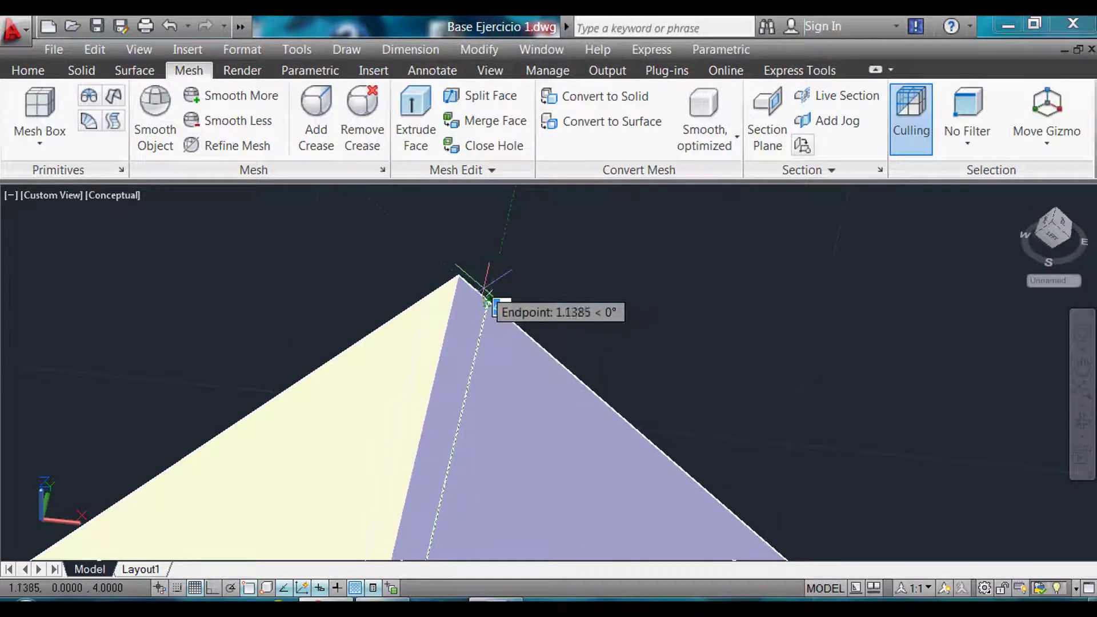
key("Return")
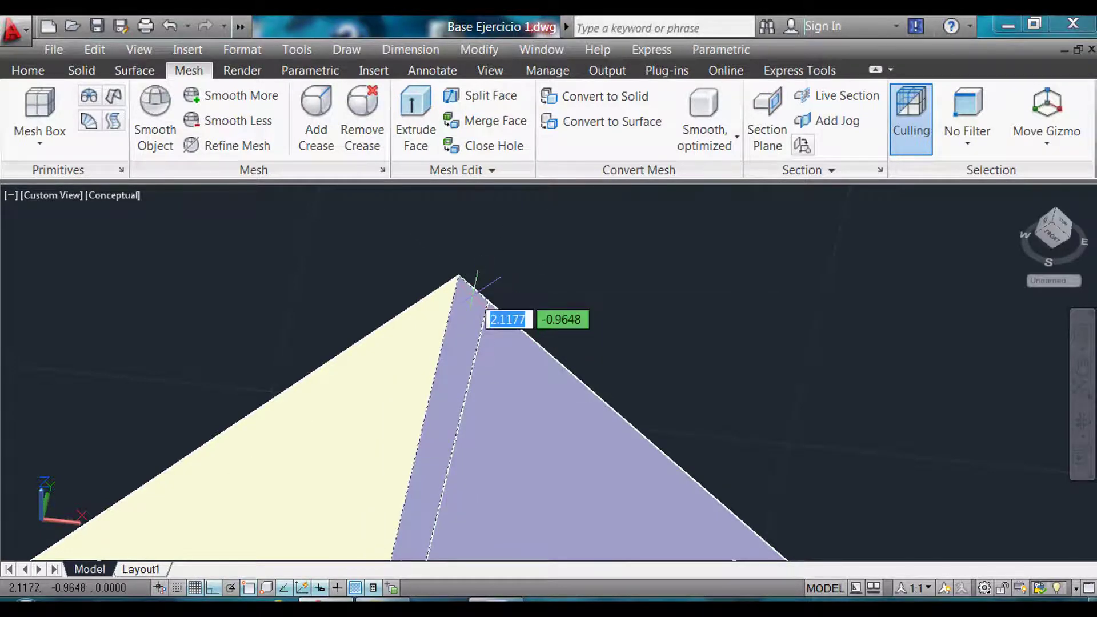
middle_click_drag(474, 291, 453, 362, "shift")
scroll(453, 362, "up", 3)
middle_click_drag(428, 483, 311, 348)
scroll(357, 423, "down", 3)
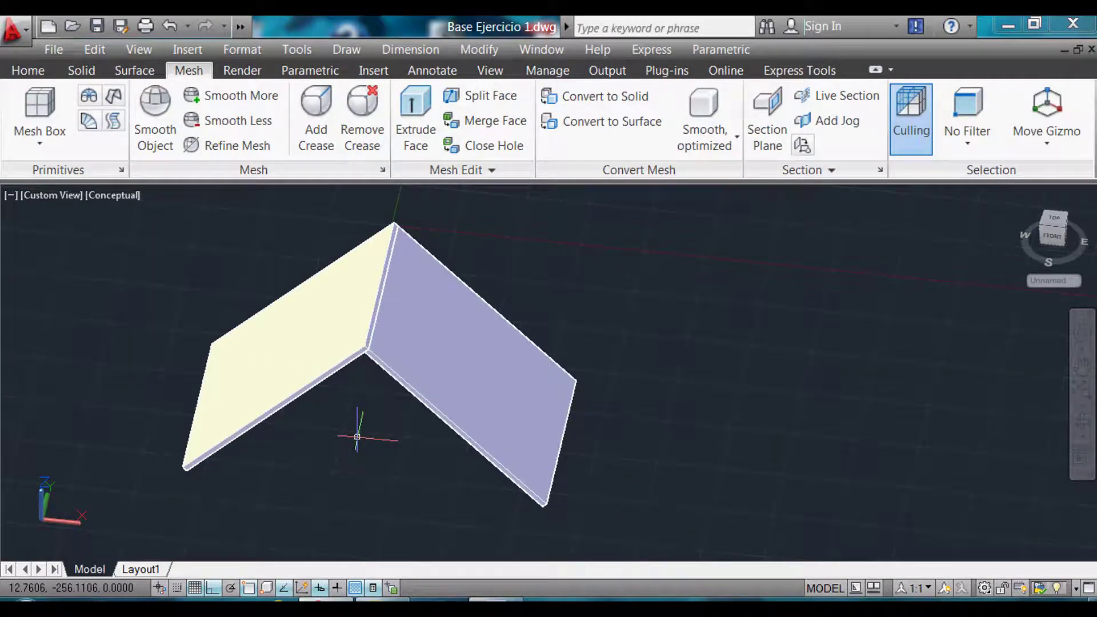
Step: Orbit to another side of the finished gable roof and zoom out slightly
type("3do")
key("Return")
mouse_move(329, 482)
left_mouse_down()
mouse_move(438, 421)
mouse_move(269, 439)
mouse_move(382, 465)
mouse_move(461, 460)
mouse_move(382, 460)
mouse_move(411, 478)
left_mouse_up()
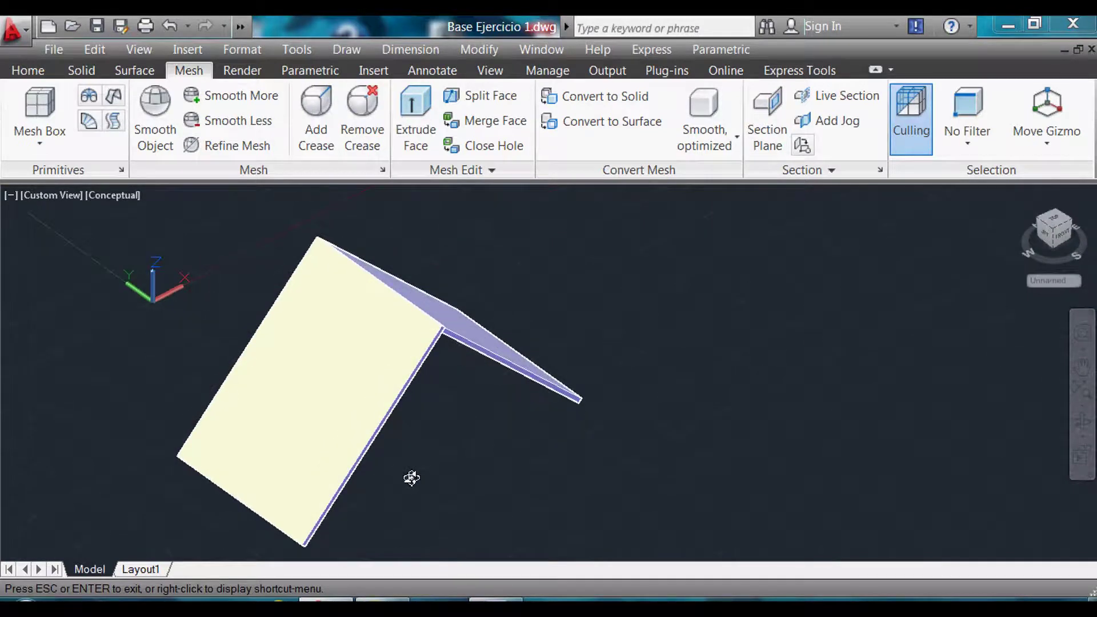
key("Escape")
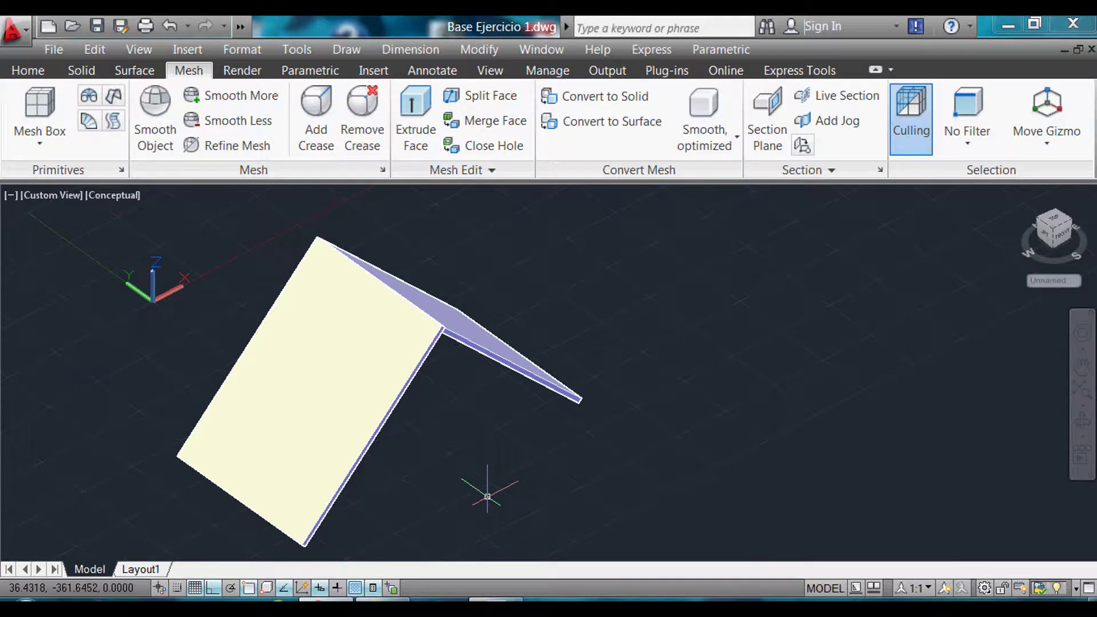
scroll(507, 445, "down", 1)
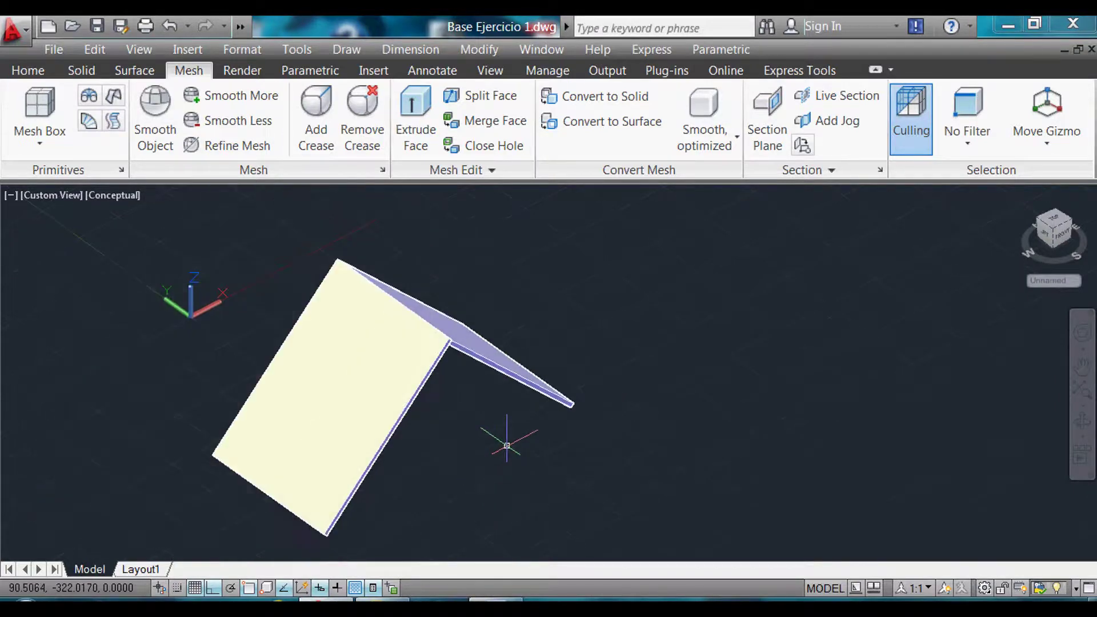